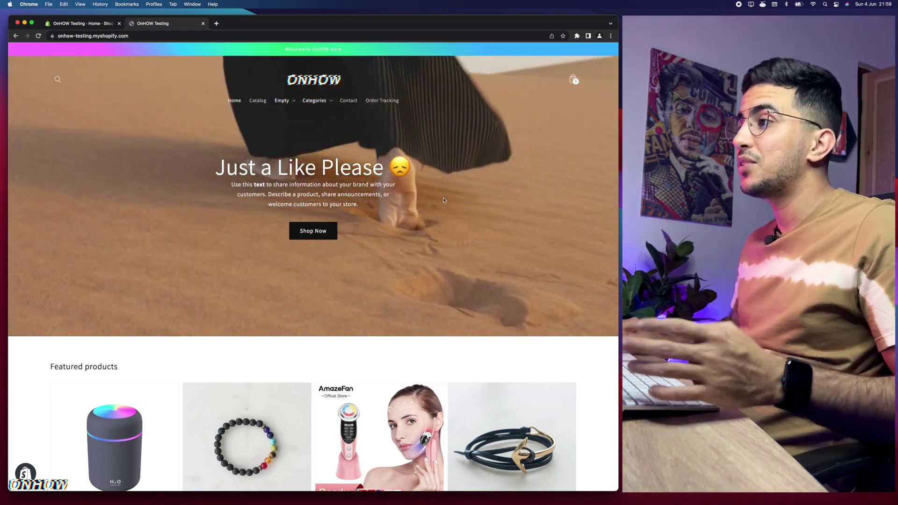
Browse the storefront, expanding the Empty menu to see its pages and resetting page zoom.
scroll(444, 200, "up", 10)
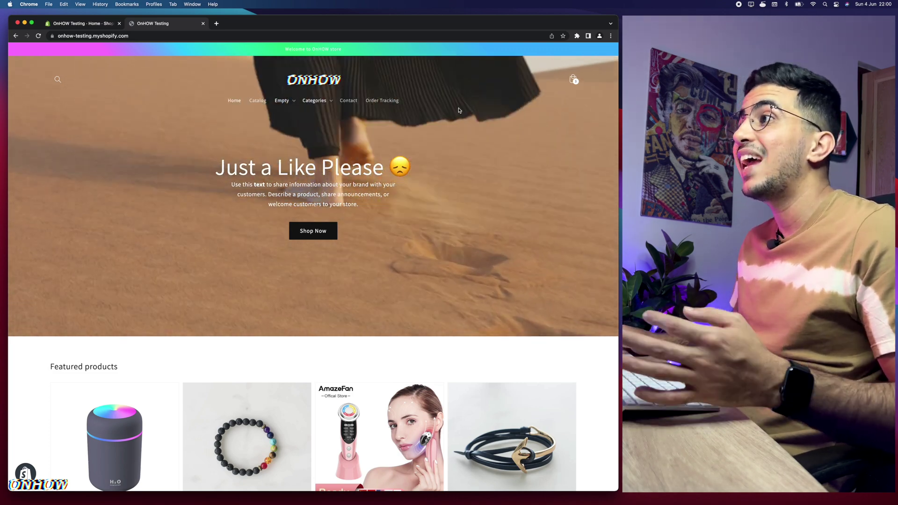
scroll(441, 85, "up", 5)
scroll(441, 88, "up", 3)
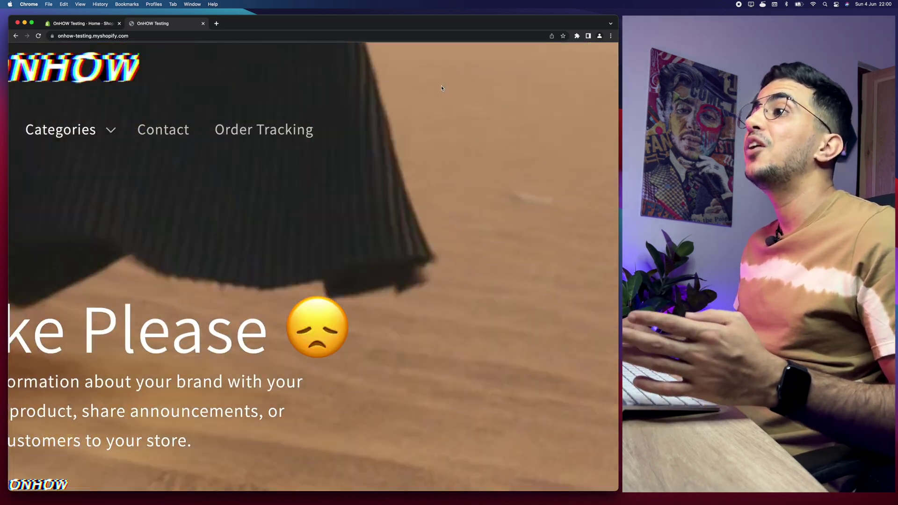
scroll(442, 88, "down", 5)
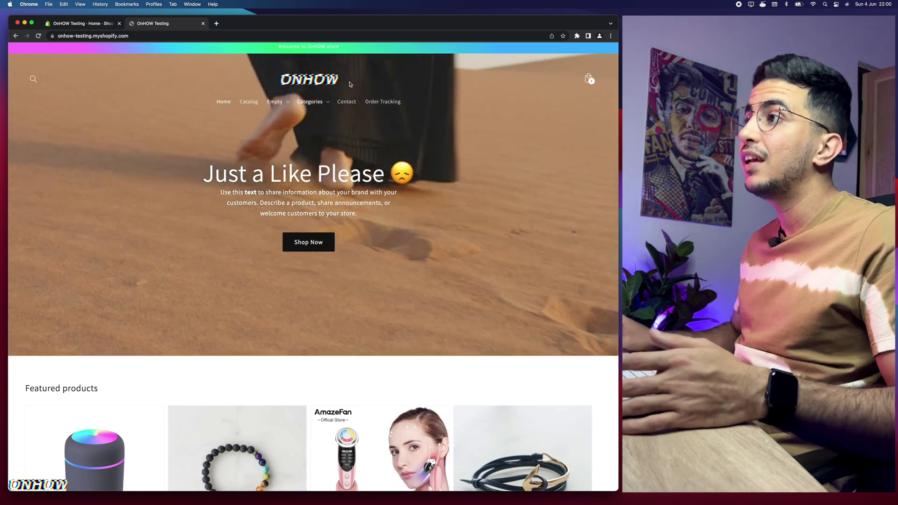
scroll(342, 83, "up", 5)
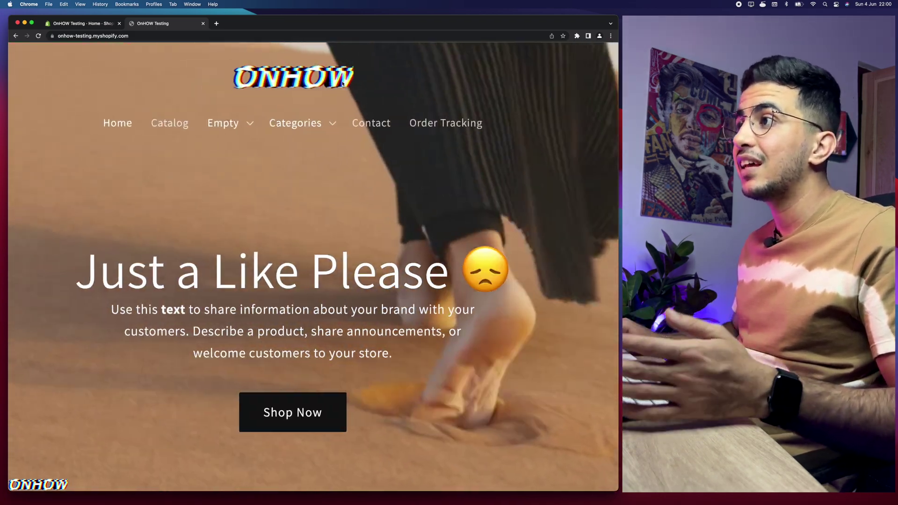
left_click(213, 127)
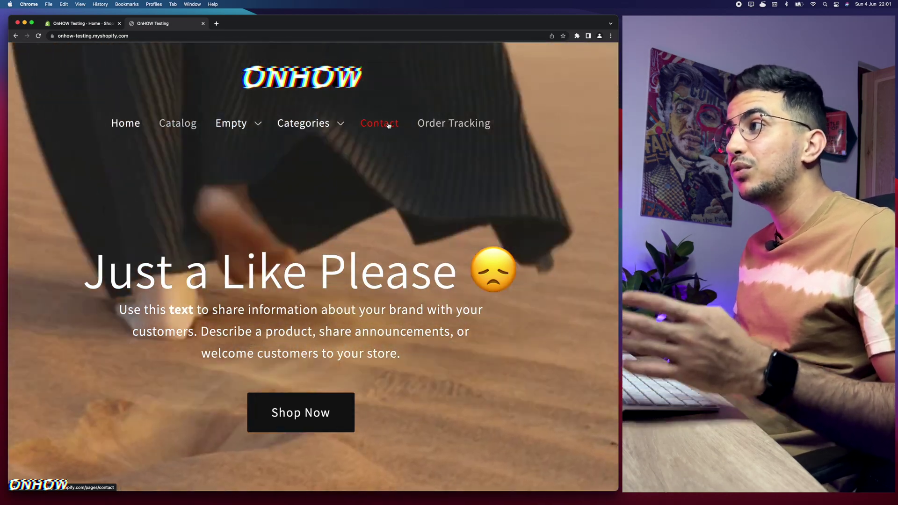
key("super+0")
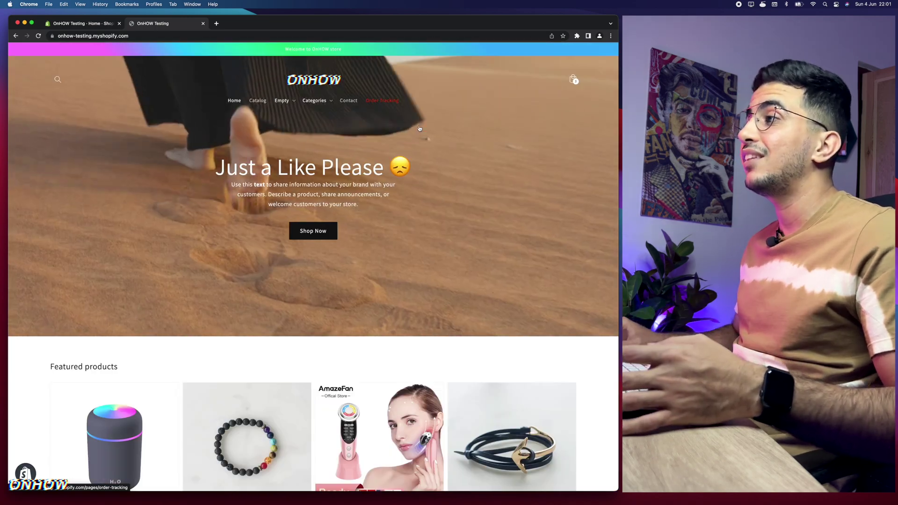
scroll(573, 79, "up", 5)
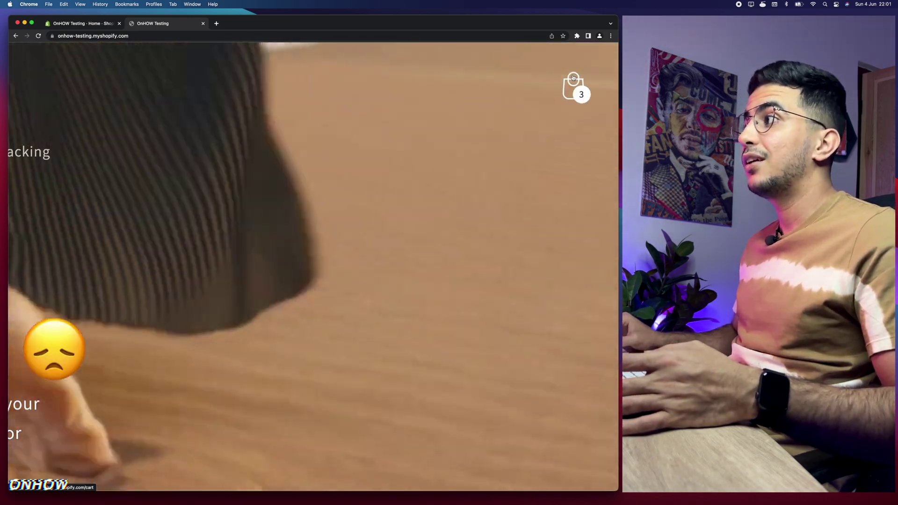
scroll(574, 79, "down", 4)
scroll(587, 76, "up", 5)
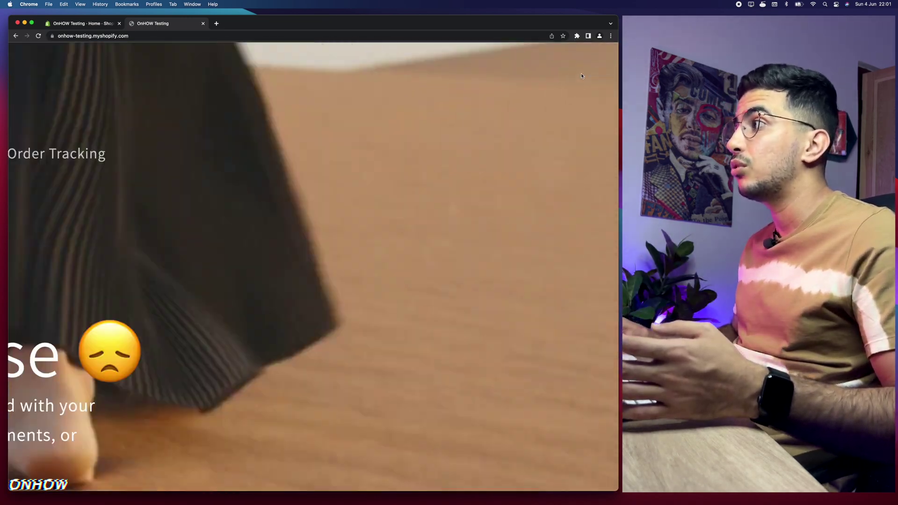
scroll(582, 76, "down", 5)
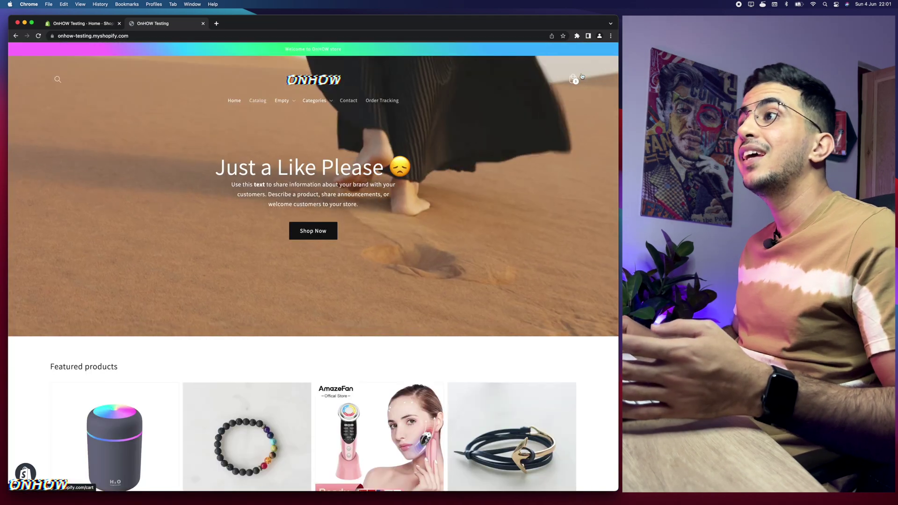
scroll(52, 79, "up", 5)
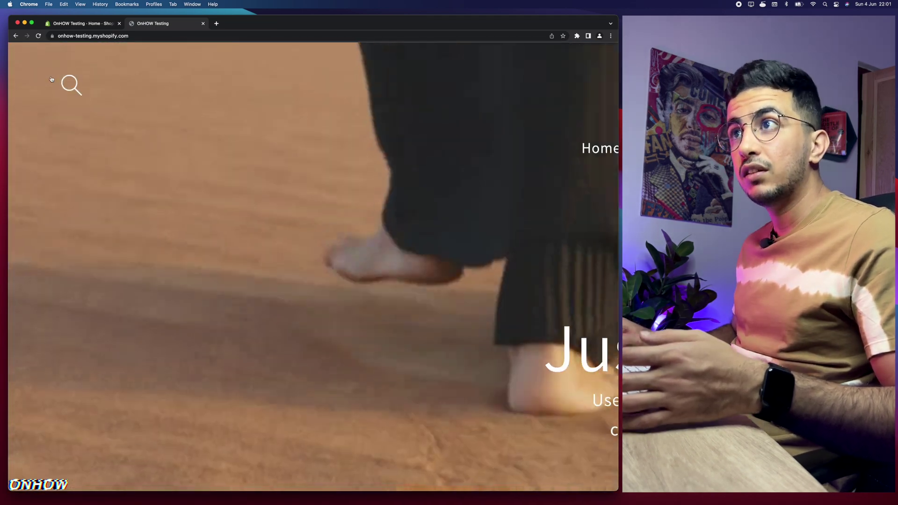
scroll(79, 90, "down", 5)
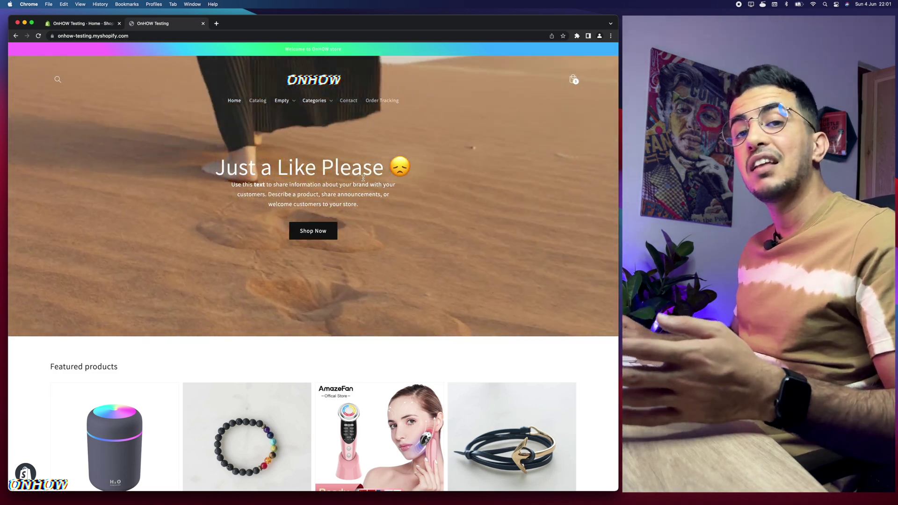
scroll(278, 171, "up", 3)
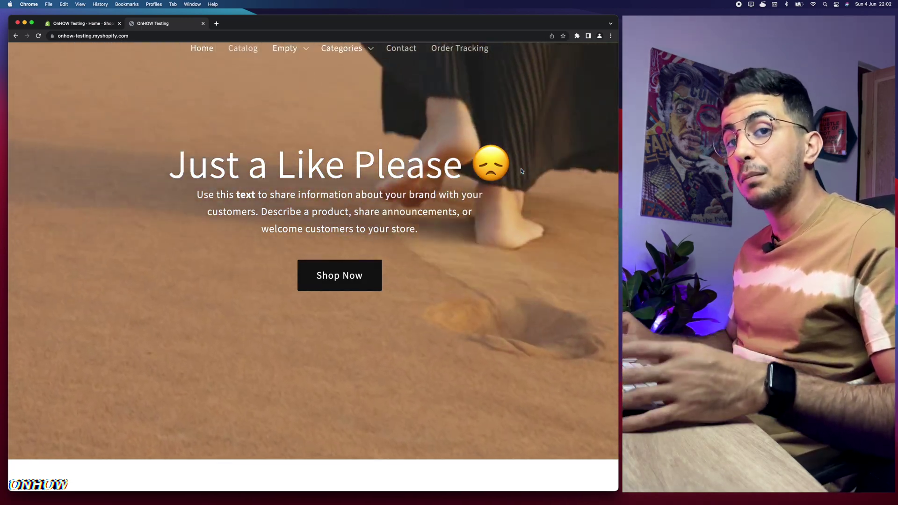
scroll(521, 167, "down", 5)
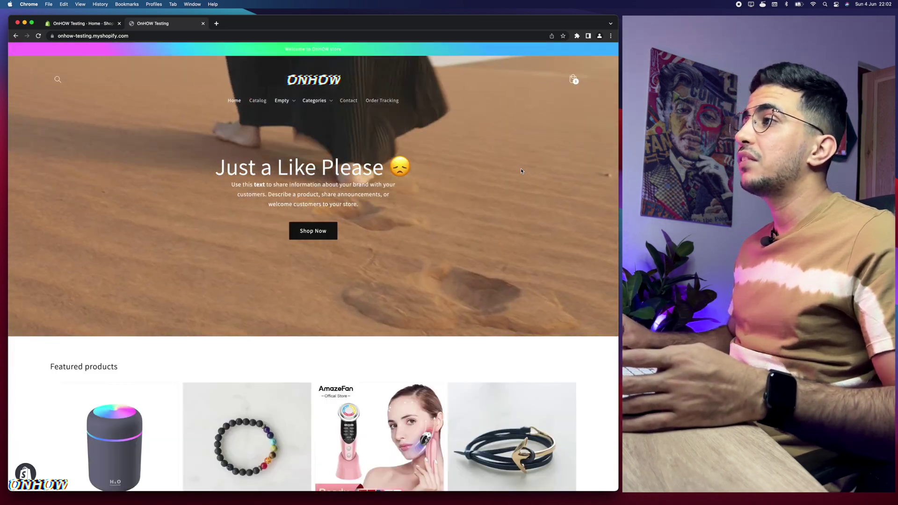
Open the Contact page, select its Contact heading, then return to the admin home.
left_click(352, 102)
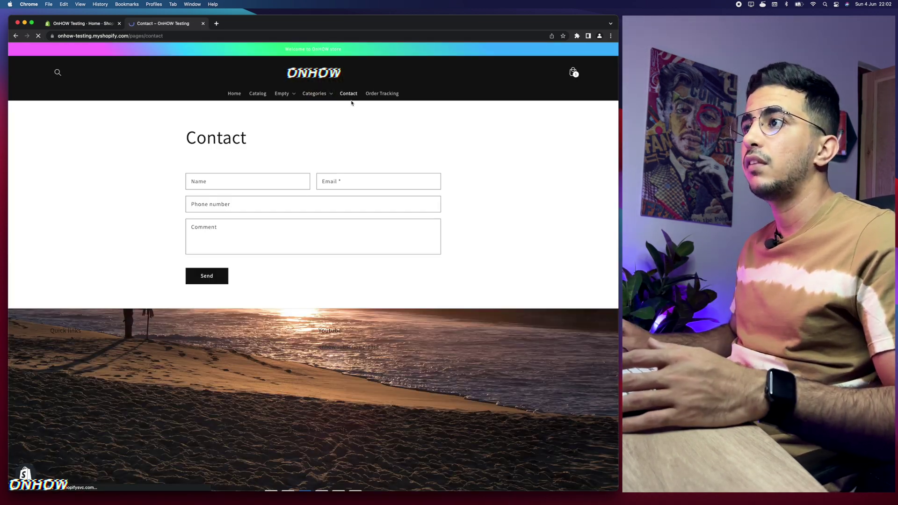
left_click_drag(182, 141, 242, 141)
left_click(260, 143)
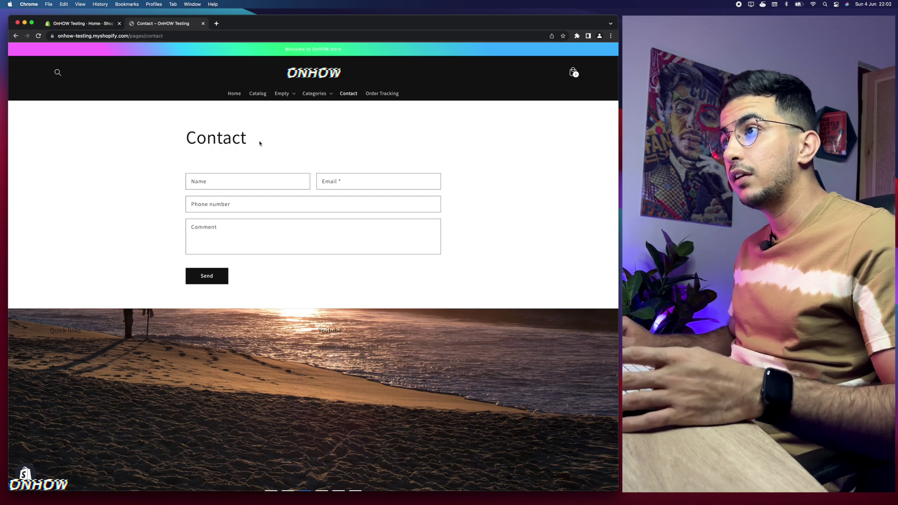
left_click_drag(269, 141, 172, 139)
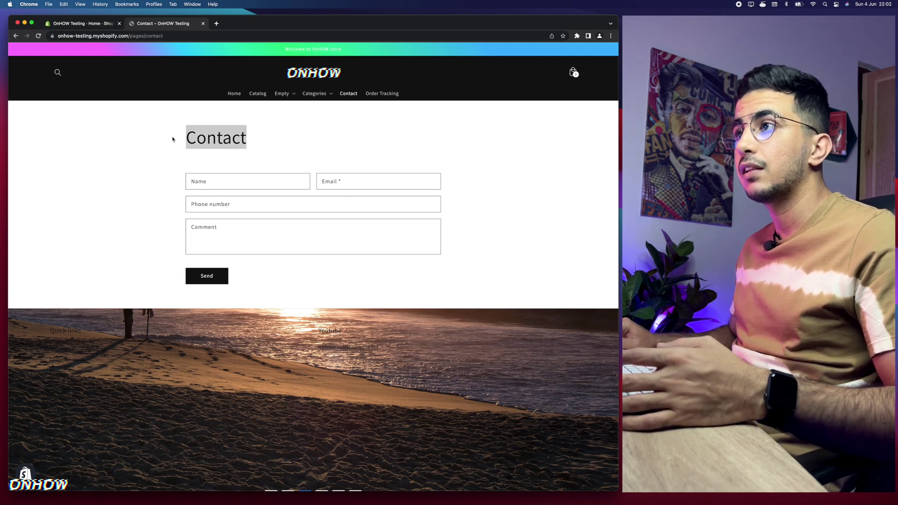
left_click(173, 139)
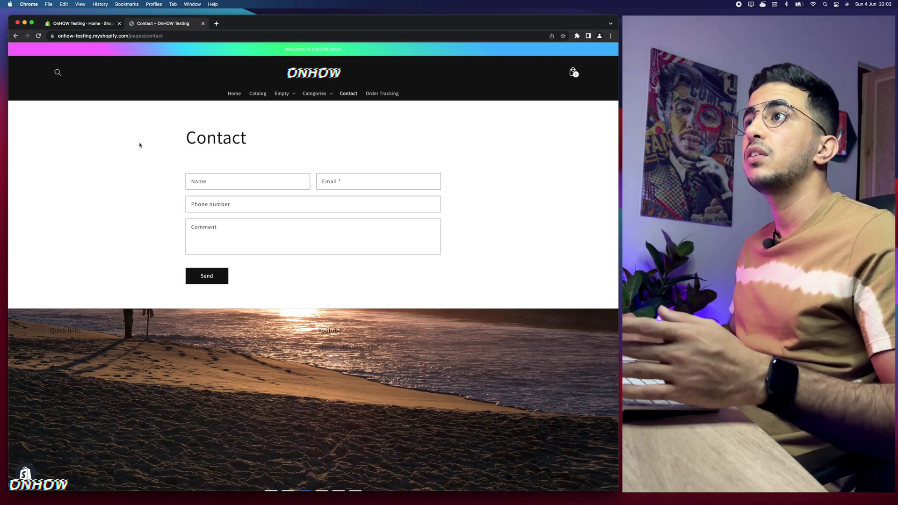
left_click(83, 25)
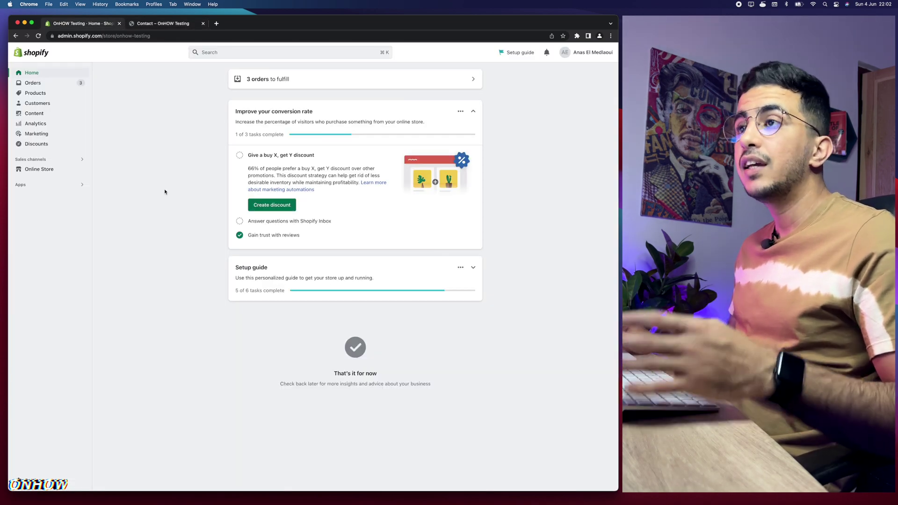
From the Online Store themes page, choose Edit code on the Dawn theme.
left_click(40, 170)
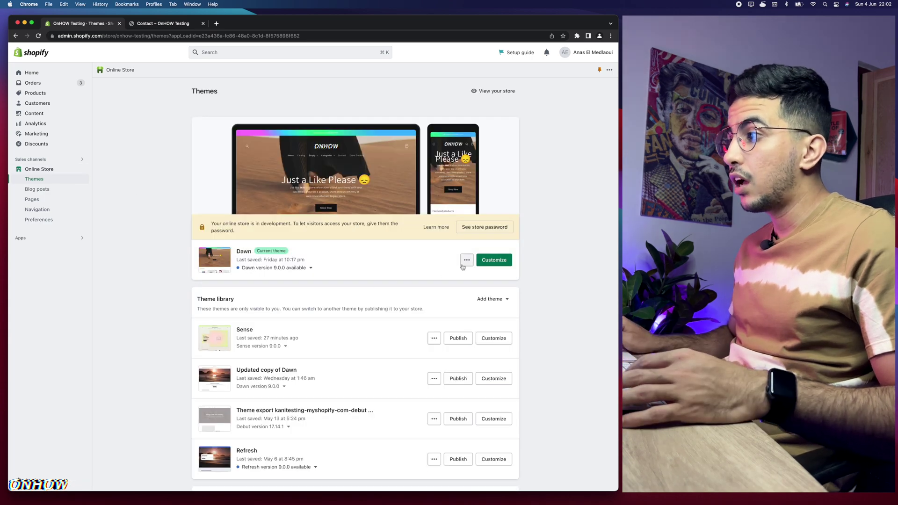
left_click(467, 261)
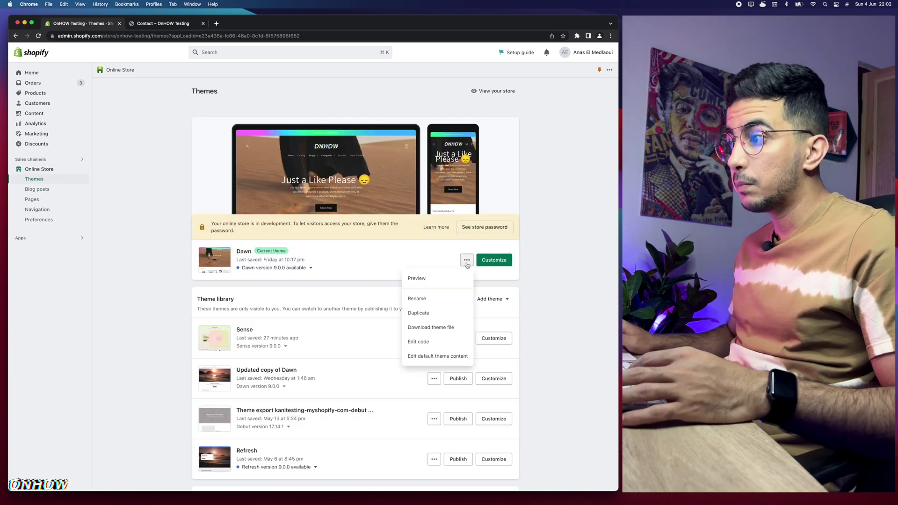
left_click(416, 342)
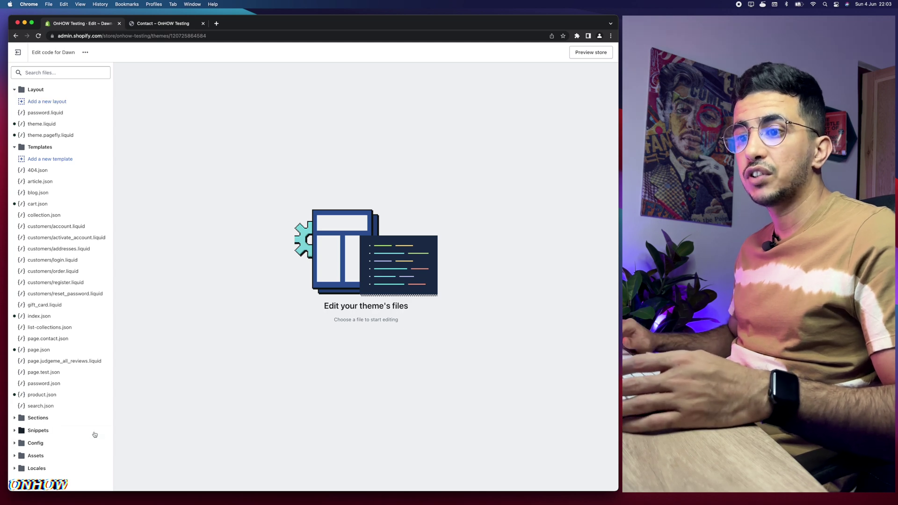
Expand the Assets folder in the theme file list and open base.css.
scroll(21, 468, "up", 5)
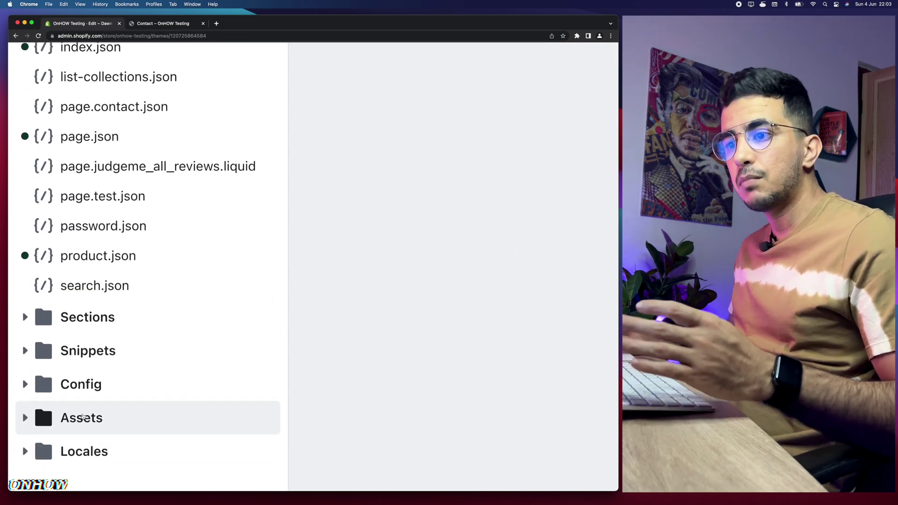
left_click(83, 416)
scroll(83, 416, "down", 6)
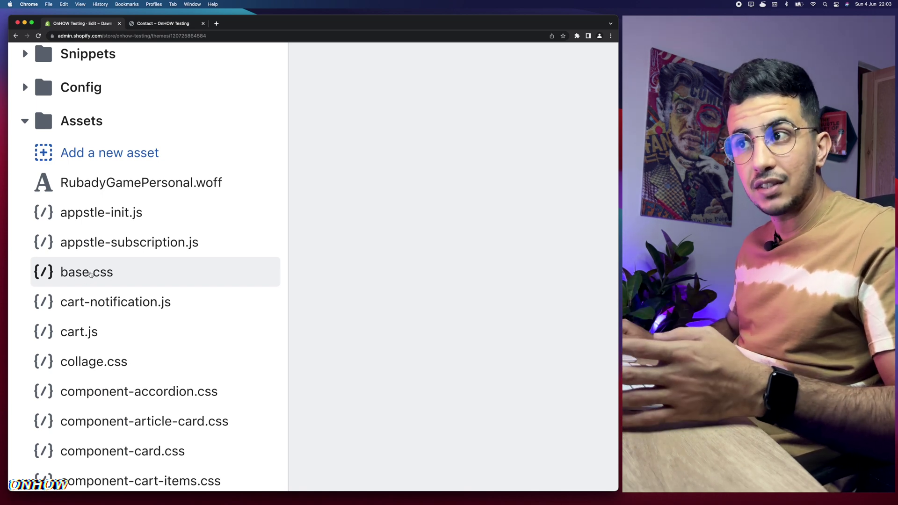
left_click(85, 275)
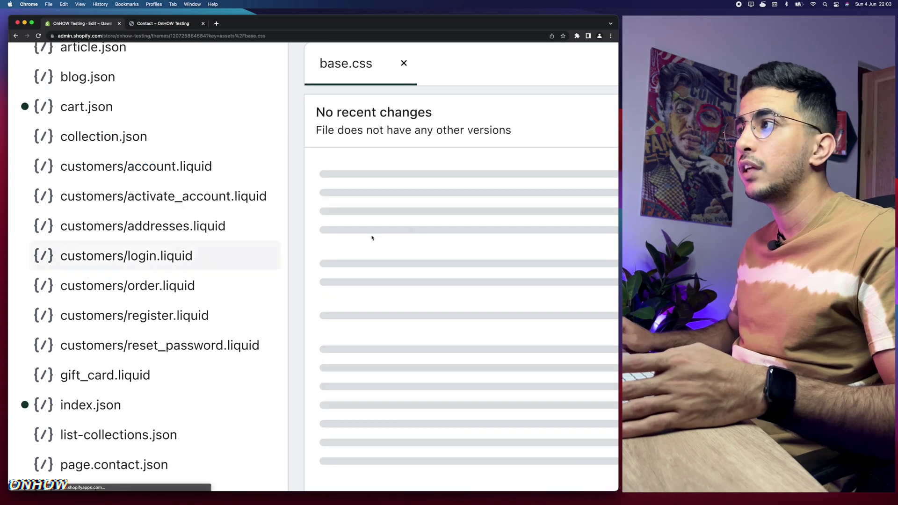
Scroll base.css to its last line, then bring up the 'remove page title shopify' Pastebin paste.
key("super+0")
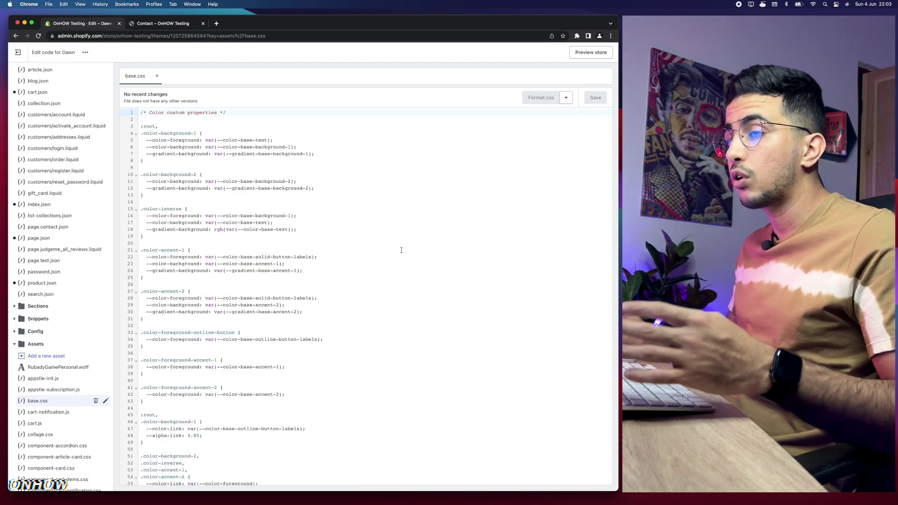
scroll(402, 250, "down", 20)
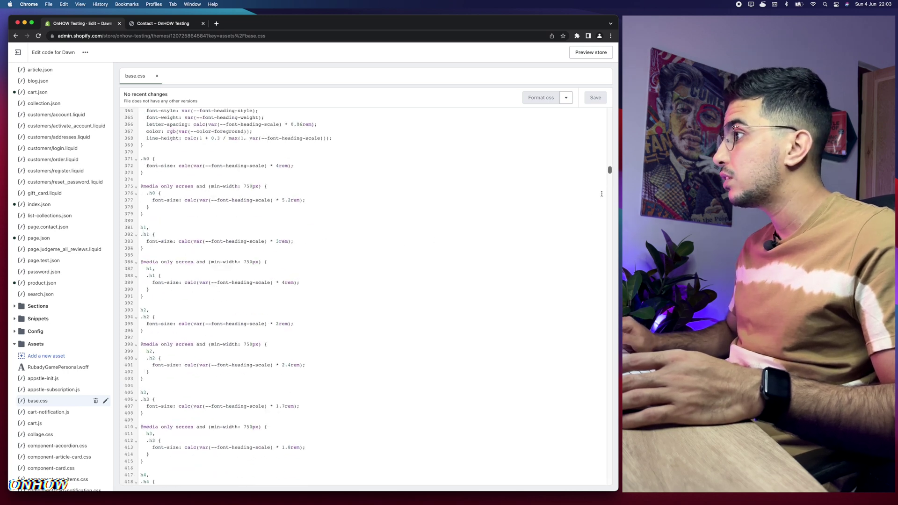
scroll(601, 194, "down", 2)
left_click_drag(610, 172, 610, 482)
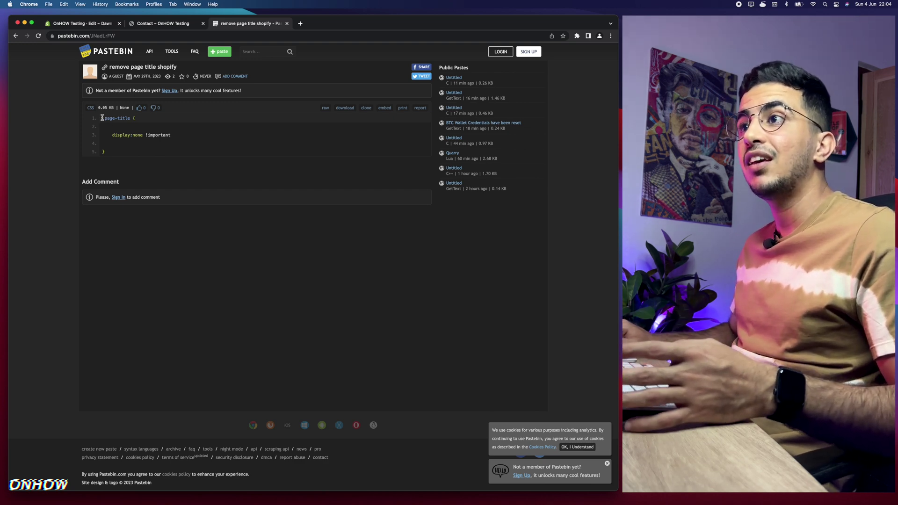
Copy the five-line .page-title { display:none !important } rule and go back to base.css.
left_click_drag(102, 118, 142, 161)
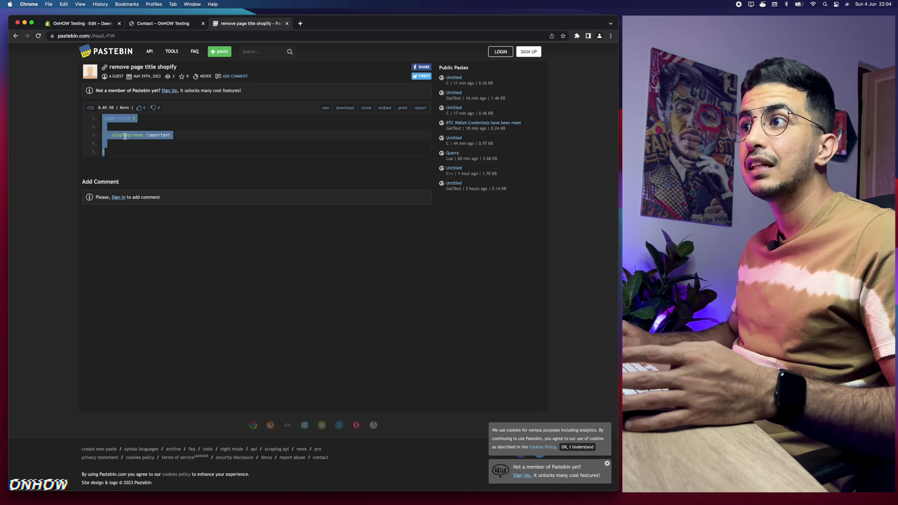
right_click(125, 136)
left_click(139, 152)
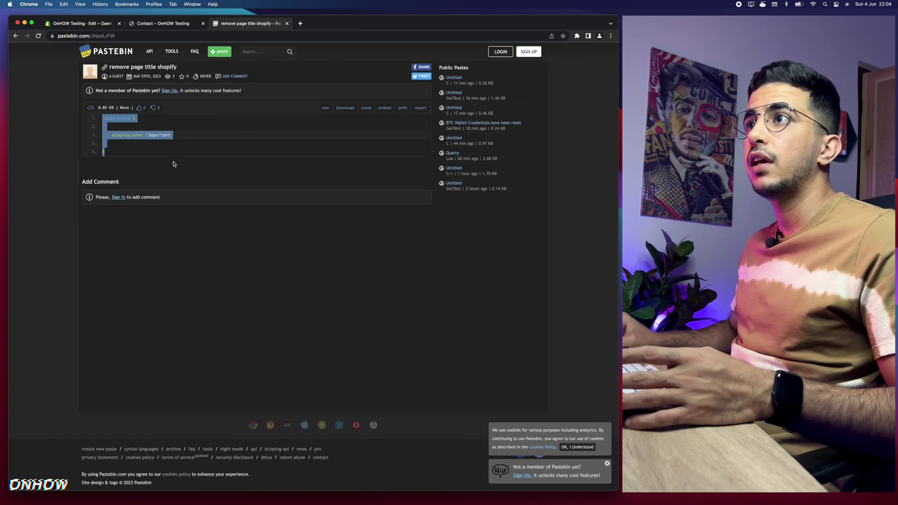
left_click(96, 24)
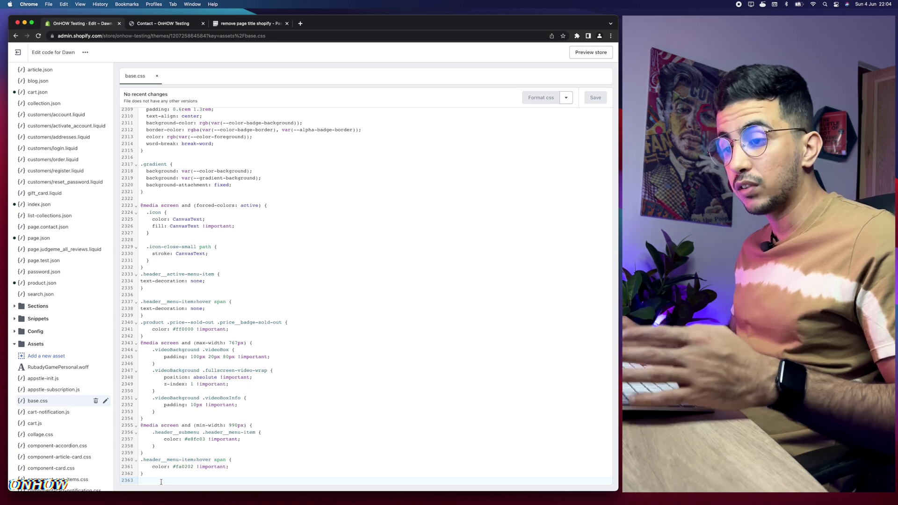
Paste the .page-title { display:none !important } rule at the end of base.css, save, and reload Contact.
key("cmd+v")
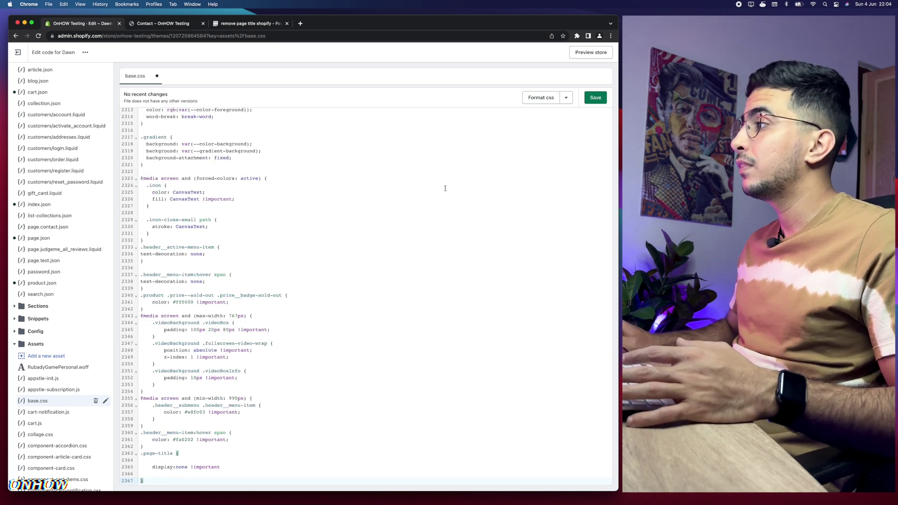
left_click(600, 99)
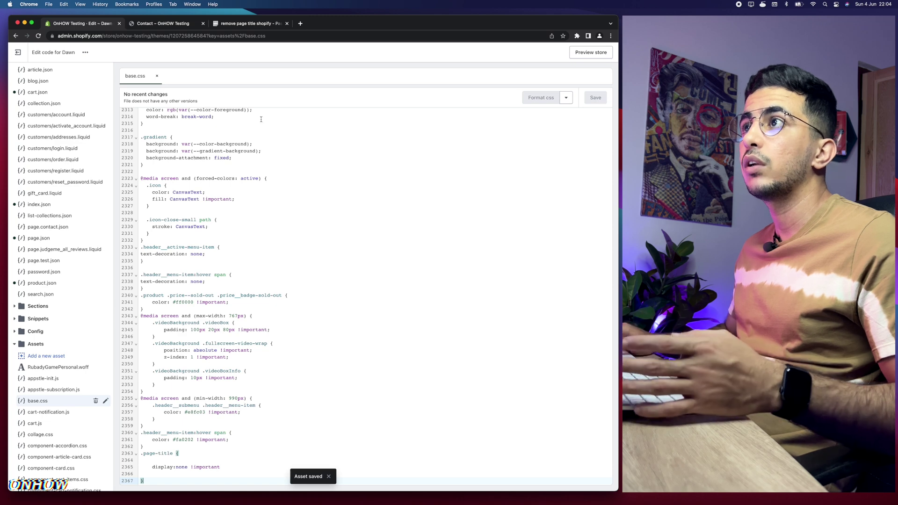
left_click(174, 27)
left_click_drag(185, 137, 308, 156)
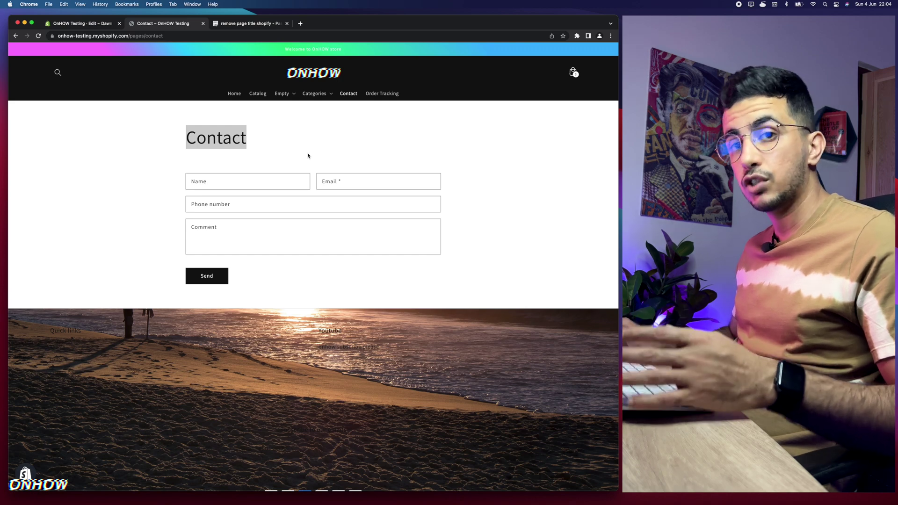
left_click(151, 224)
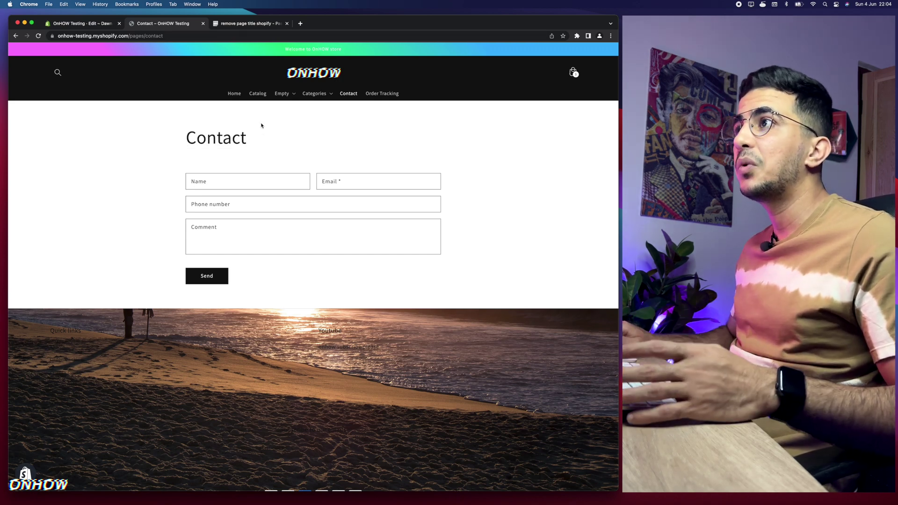
left_click(235, 33)
key("Return")
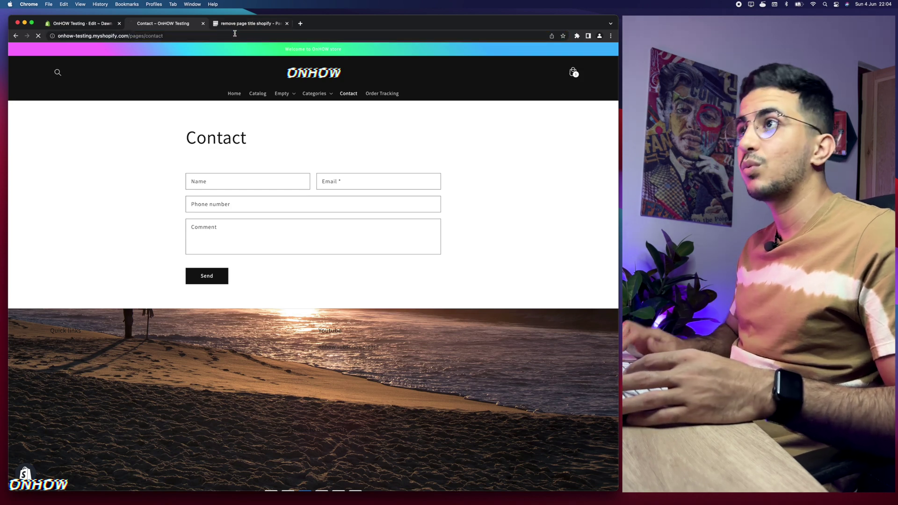